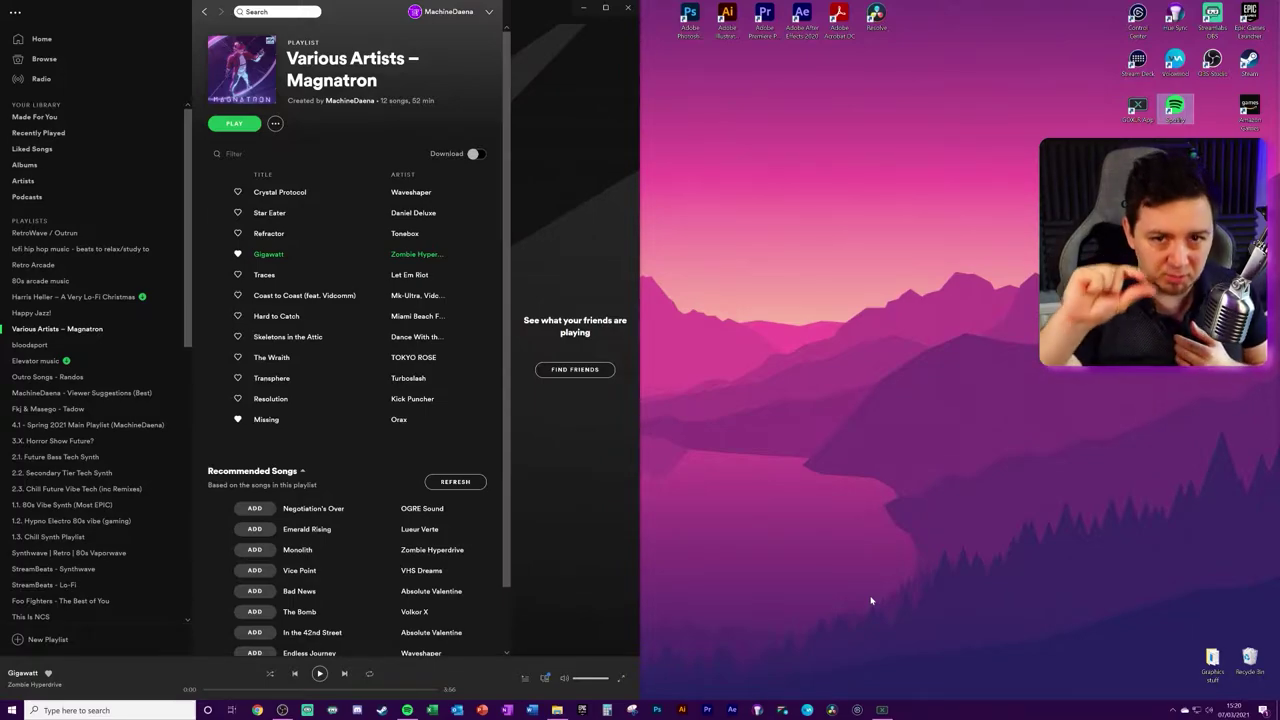
Open the Windows Sound settings page from the tray volume icon.
right_click(1208, 709)
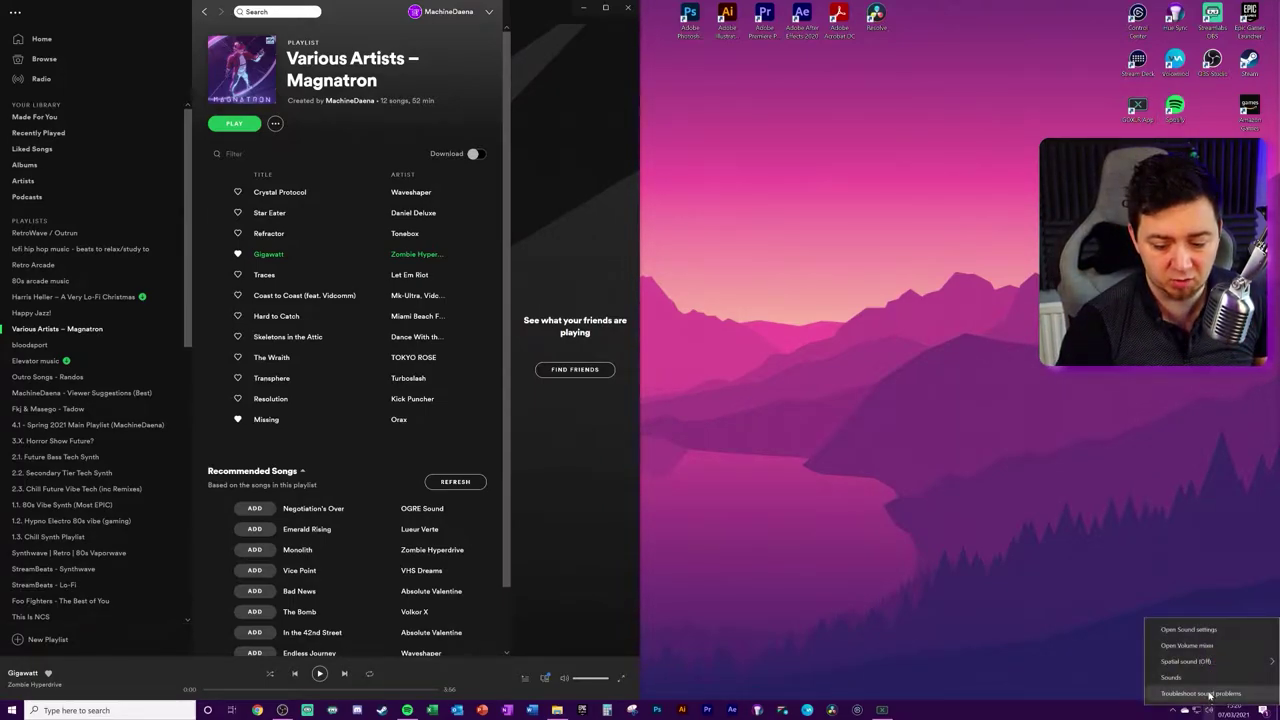
click(1194, 630)
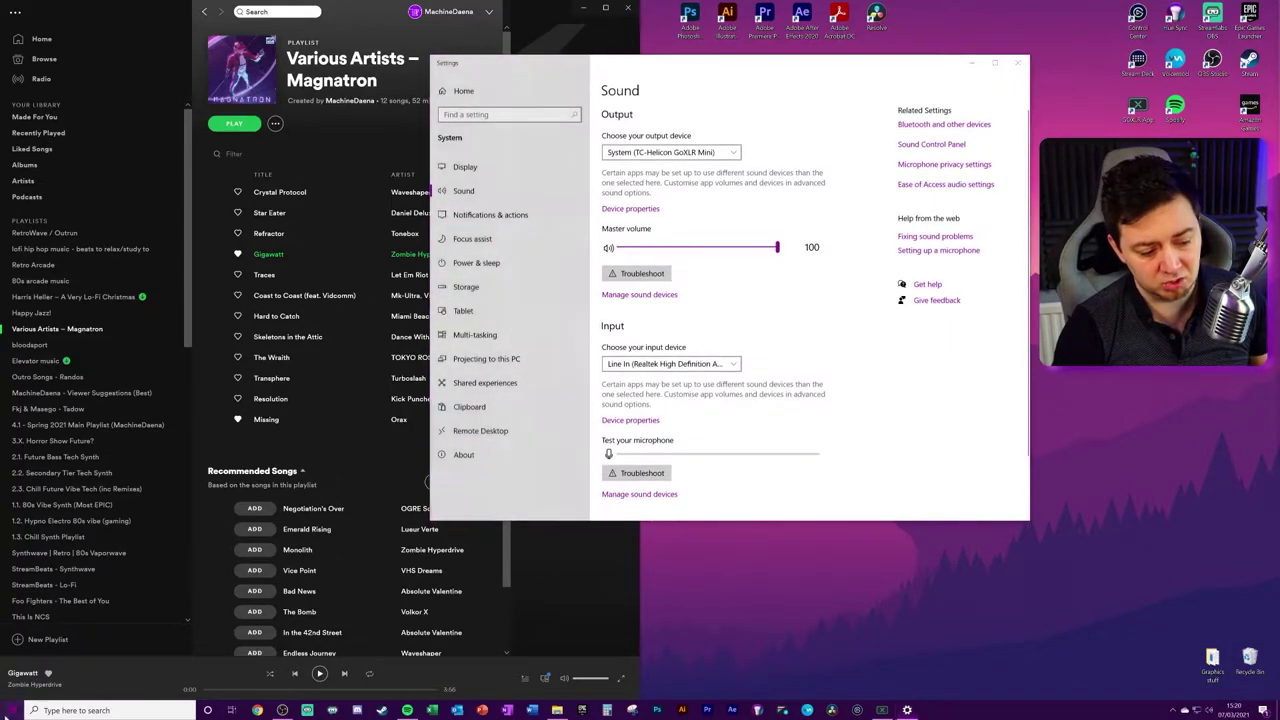
click(14, 710)
text(sound sett)
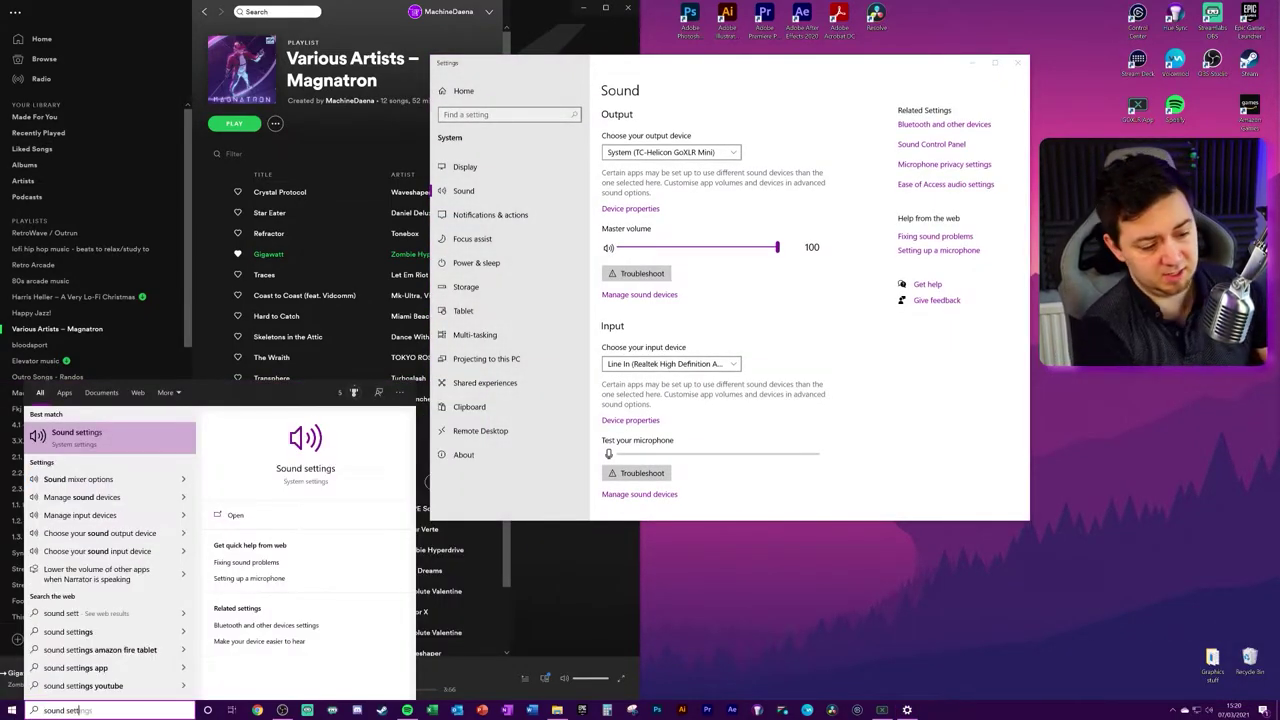
click(680, 164)
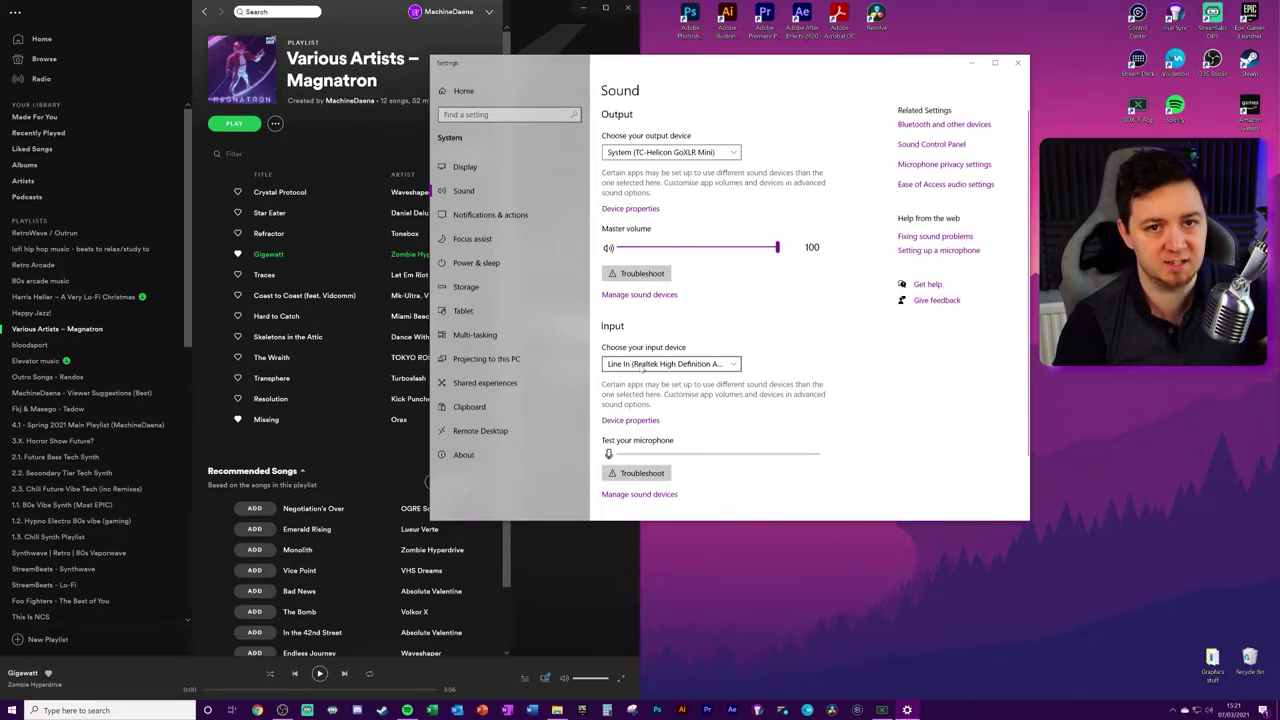
Inspect the input device list, leaving Line In (Realtek High Definition Audio) selected.
click(640, 367)
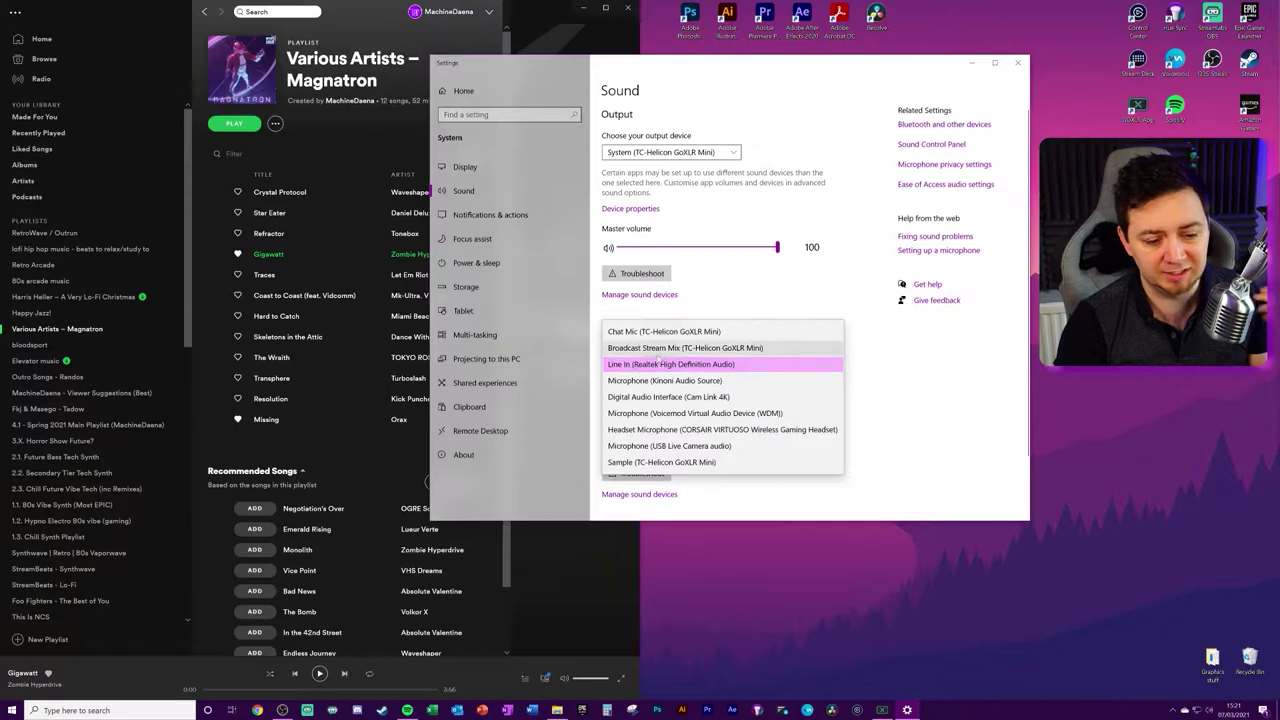
click(641, 362)
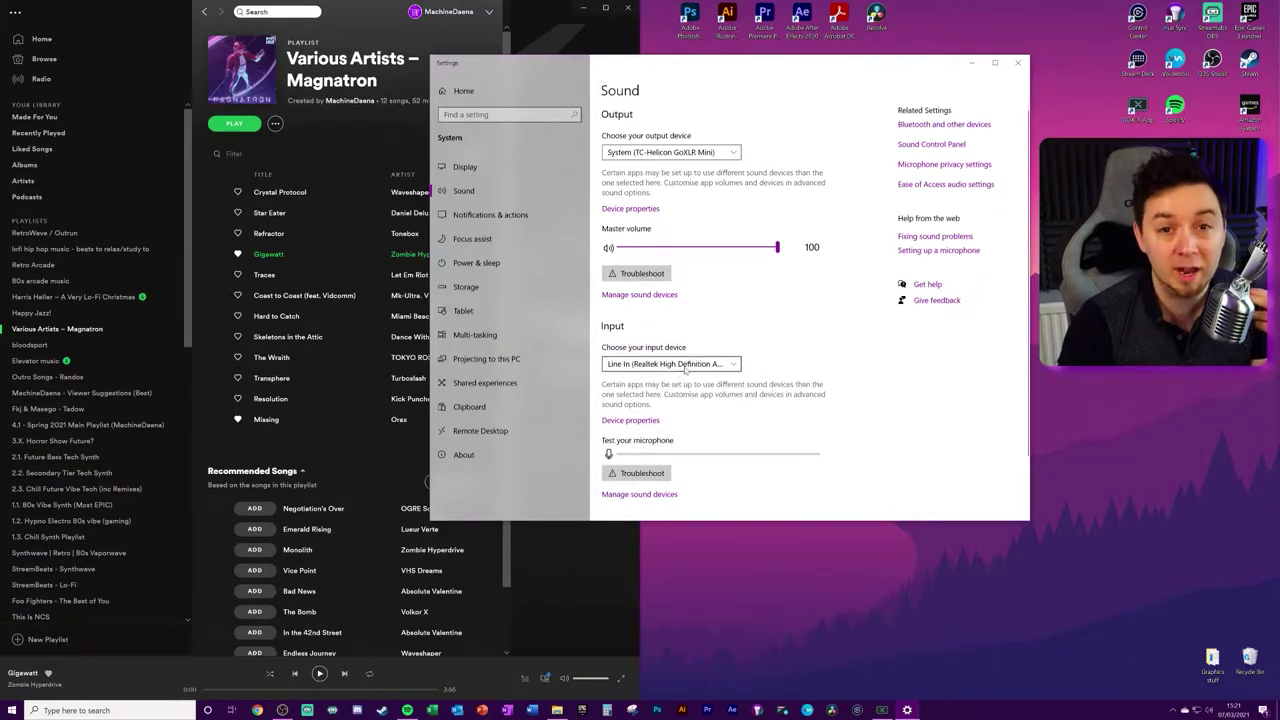
click(686, 366)
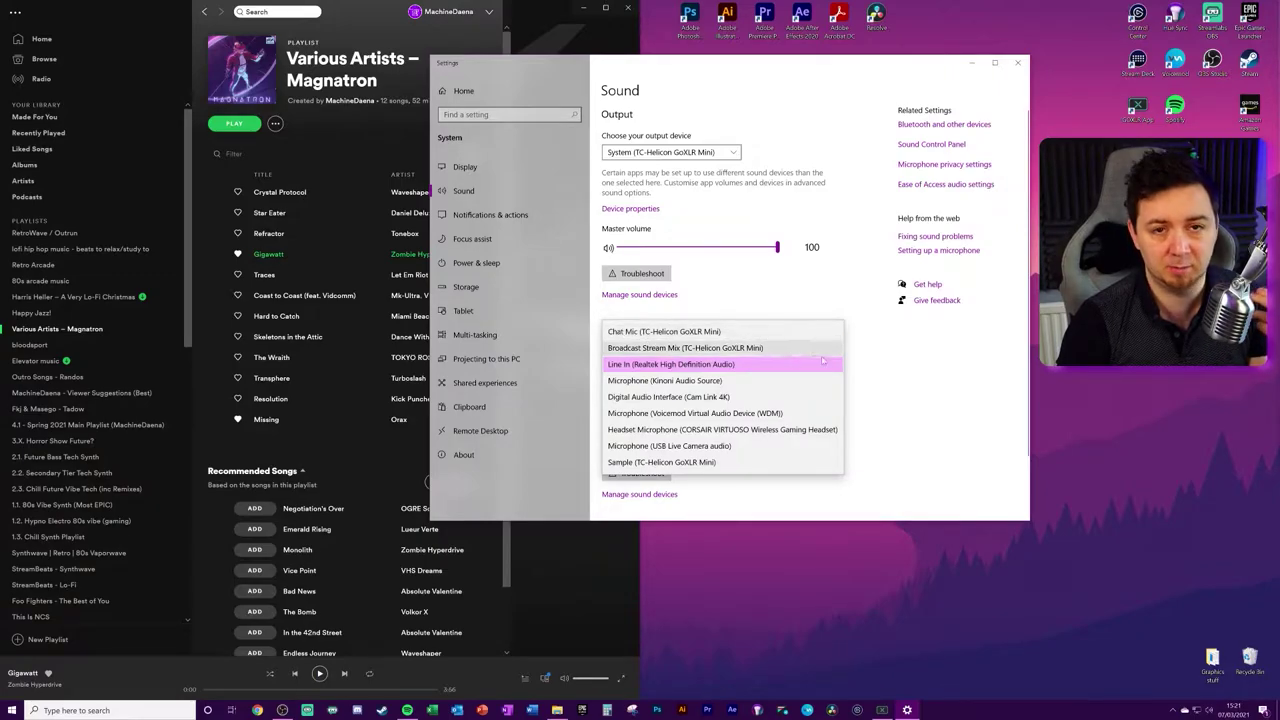
click(912, 391)
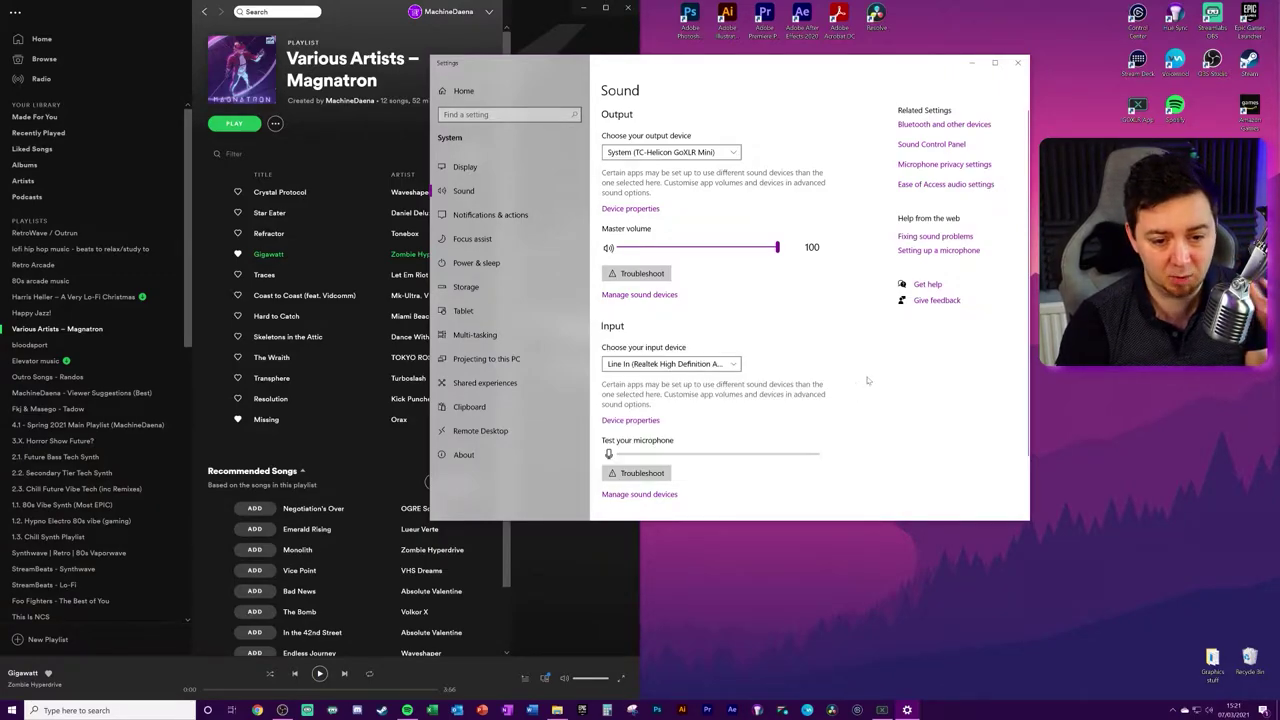
click(930, 146)
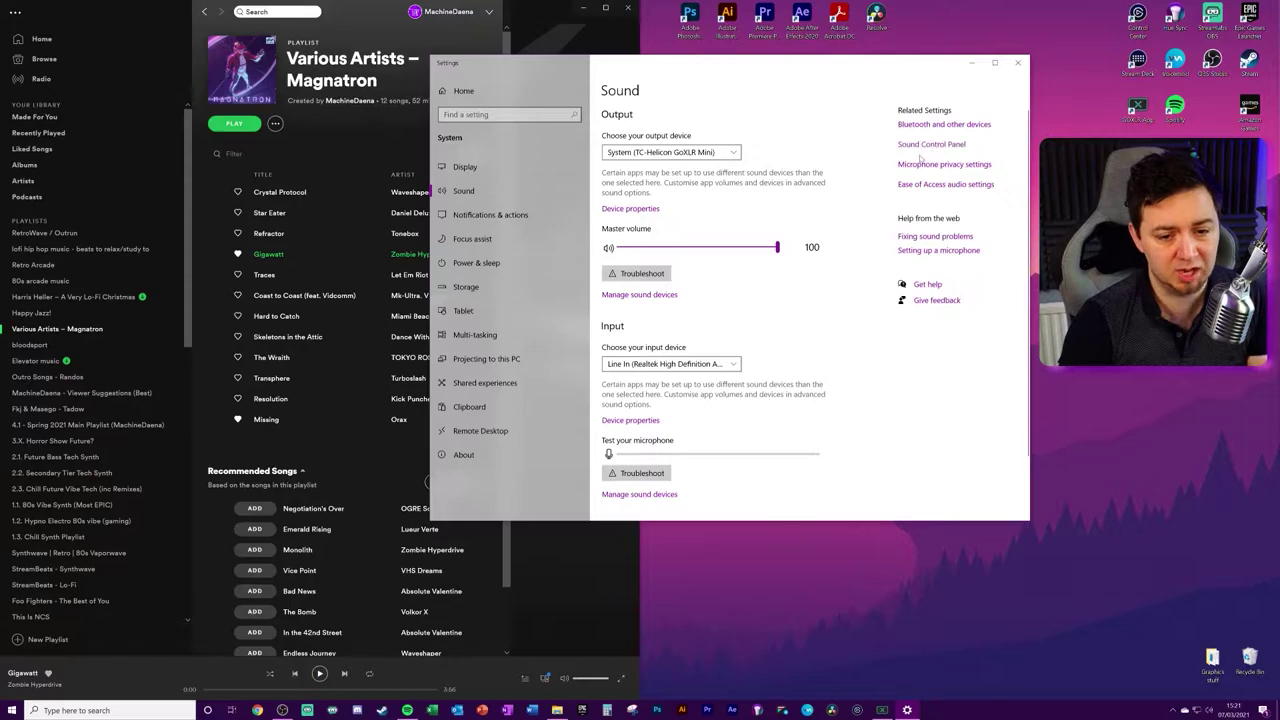
drag(666, 149, 800, 147)
scroll(767, 260, down, 3)
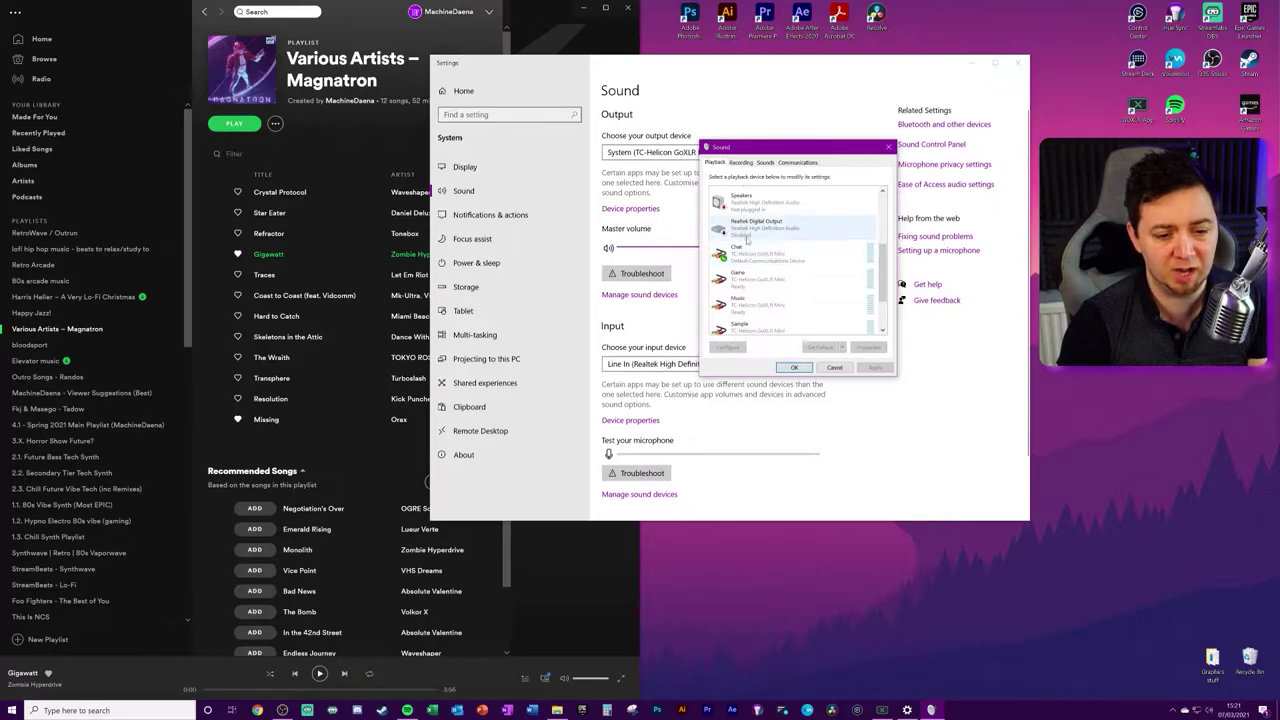
scroll(755, 295, down, 2)
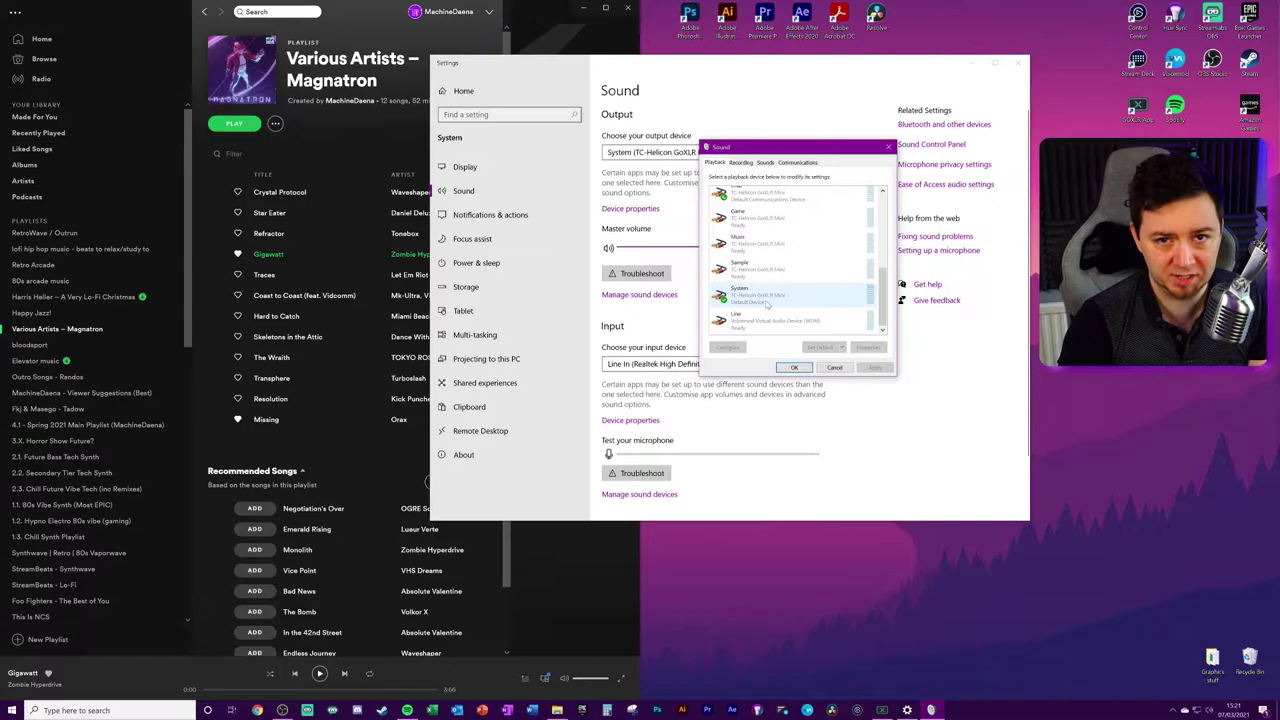
right_click(789, 297)
click(888, 146)
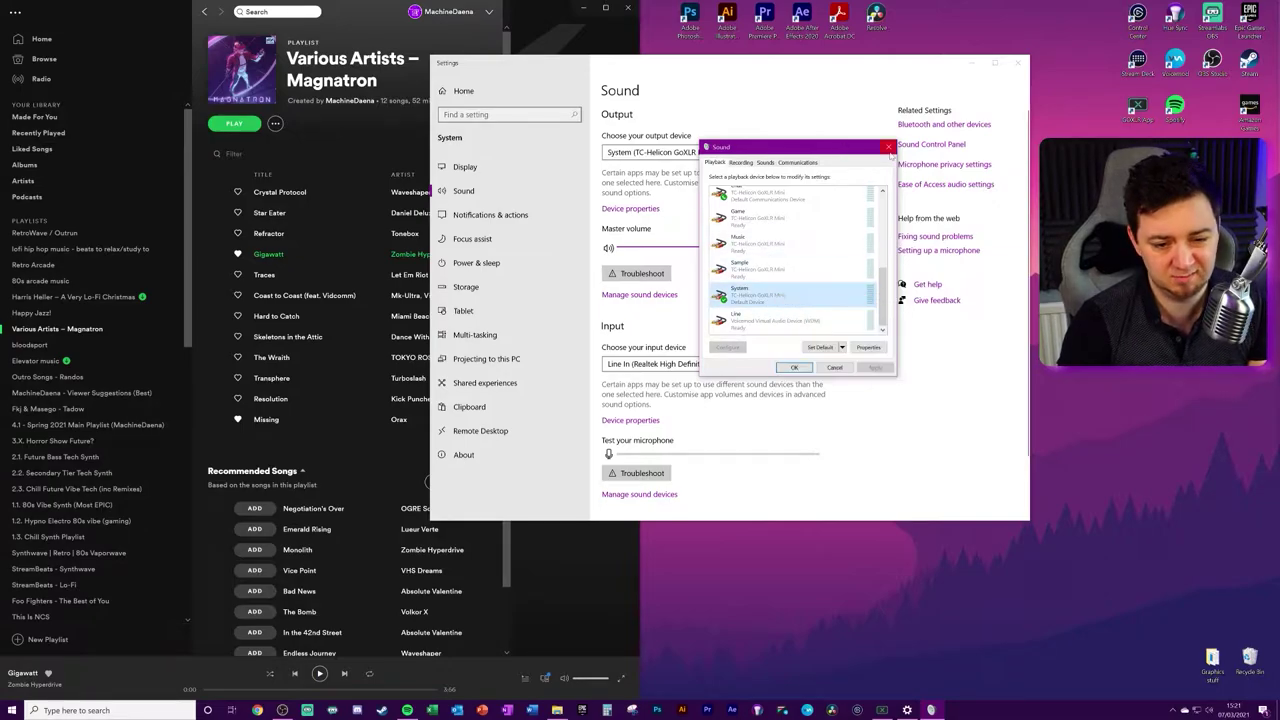
click(888, 146)
scroll(636, 458, down, 1)
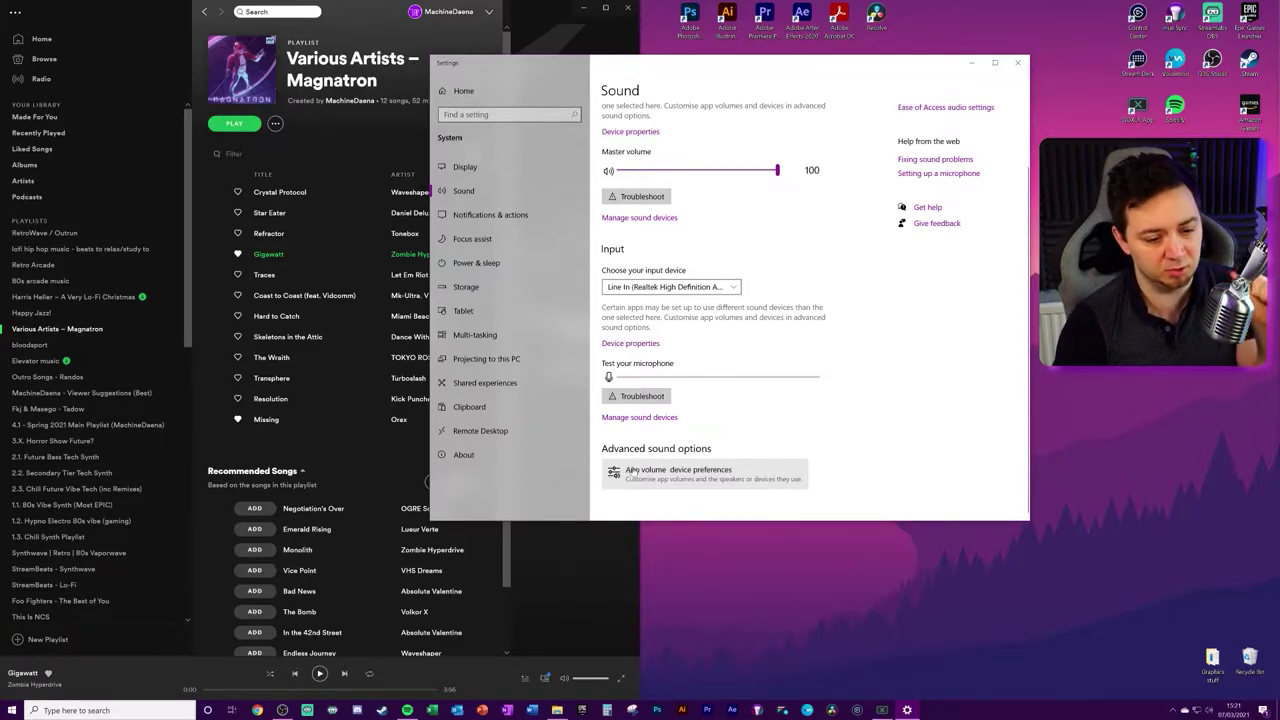
Open App volume and device preferences, then bring up the GoXLR App.
click(688, 471)
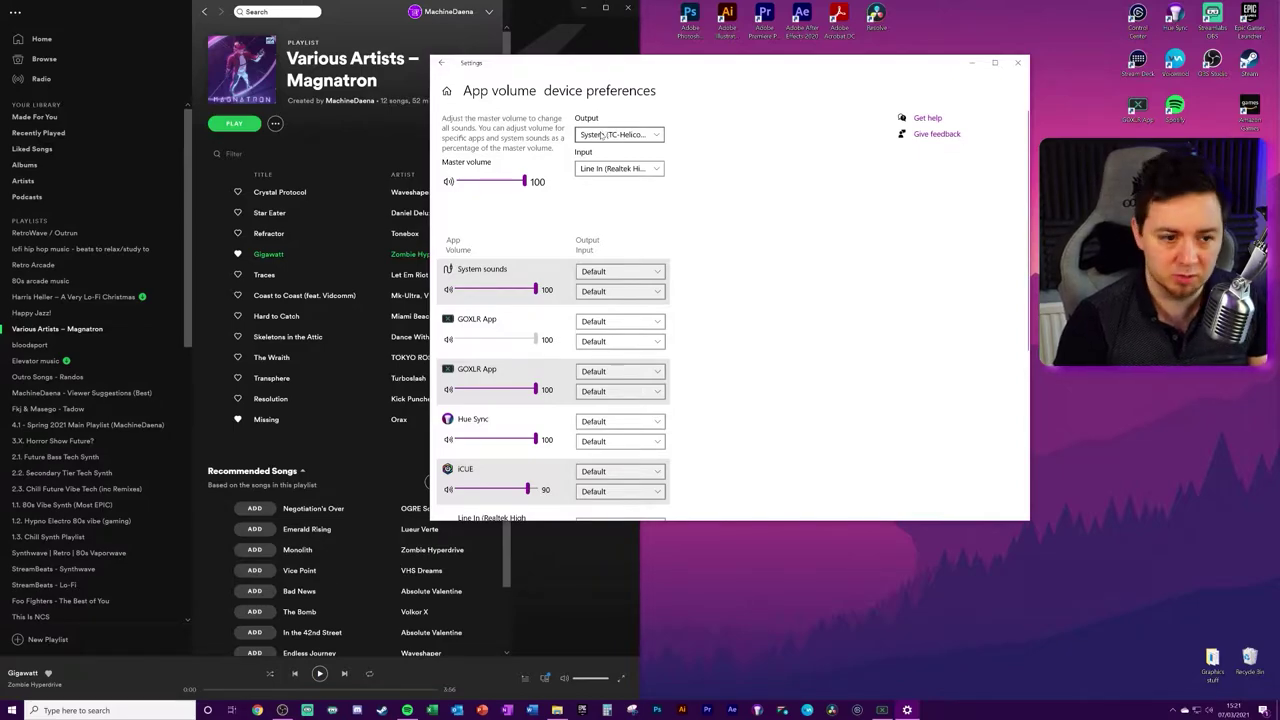
click(441, 62)
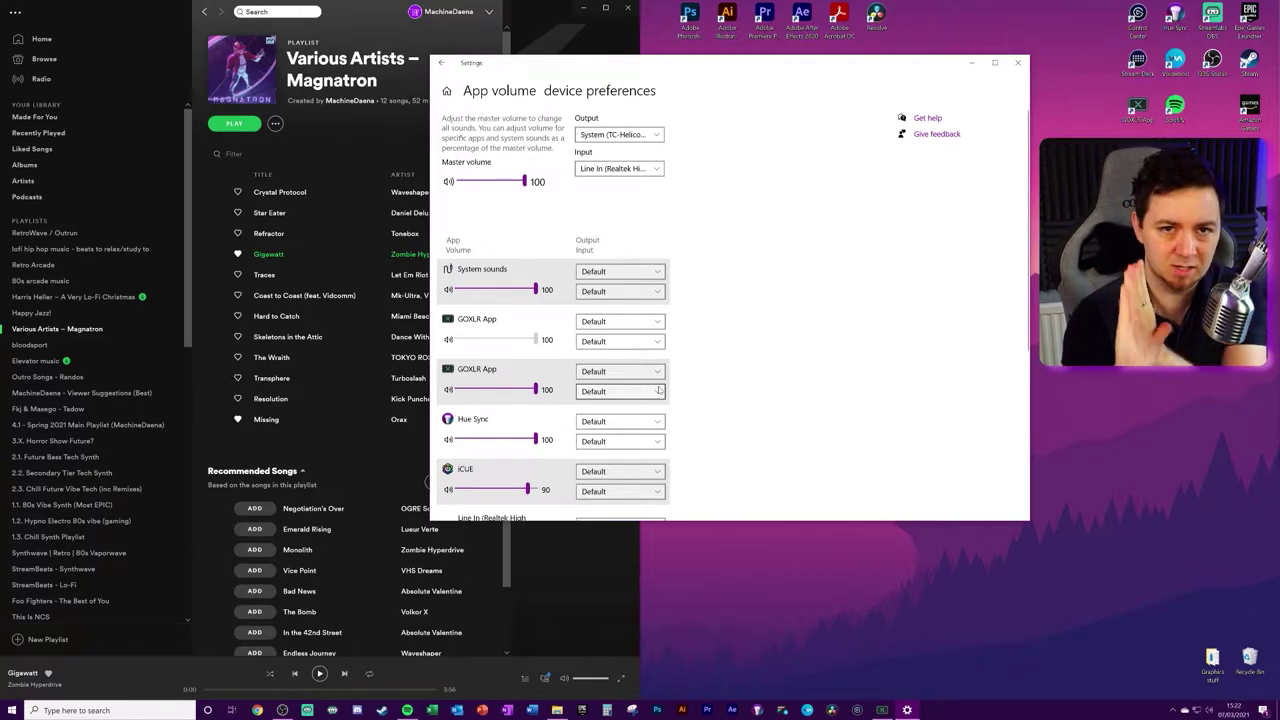
click(882, 710)
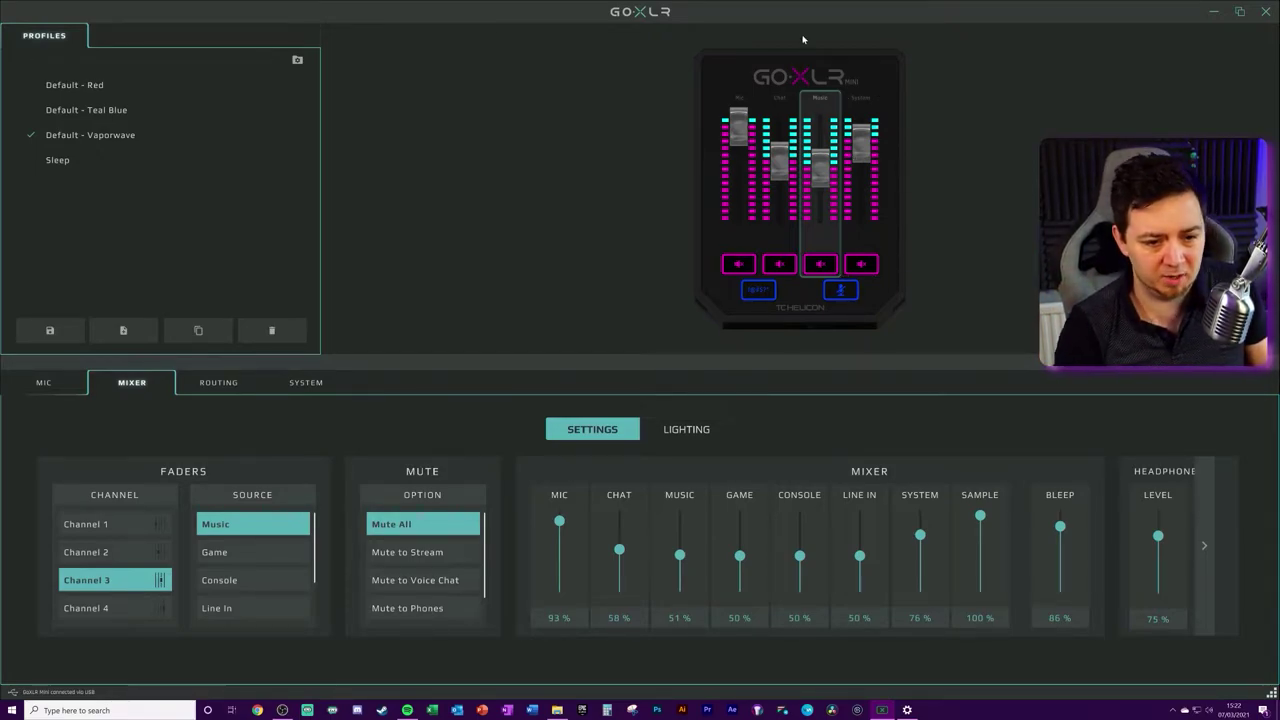
Minimise the GoXLR App to reveal the App volume and device preferences page.
click(1213, 11)
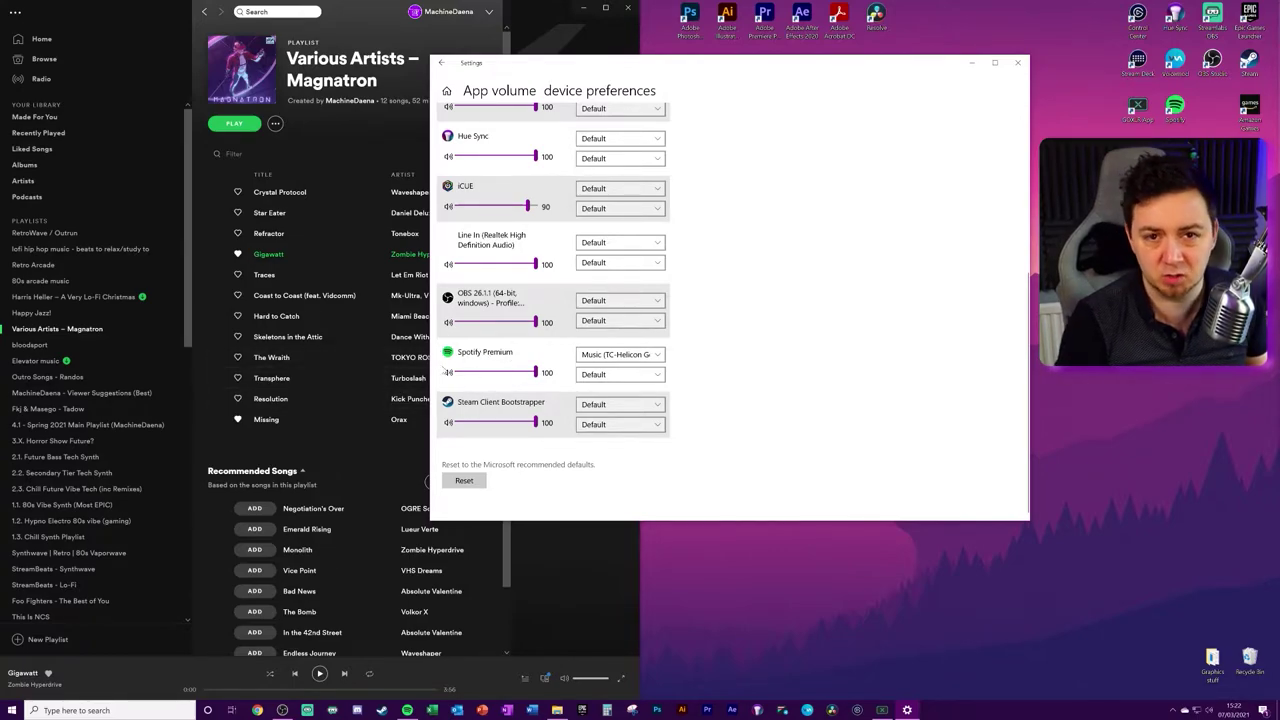
Route Spotify Premium's output to Music (TC-Helicon GoXLR Mini) and play Gigawatt.
click(620, 354)
click(606, 345)
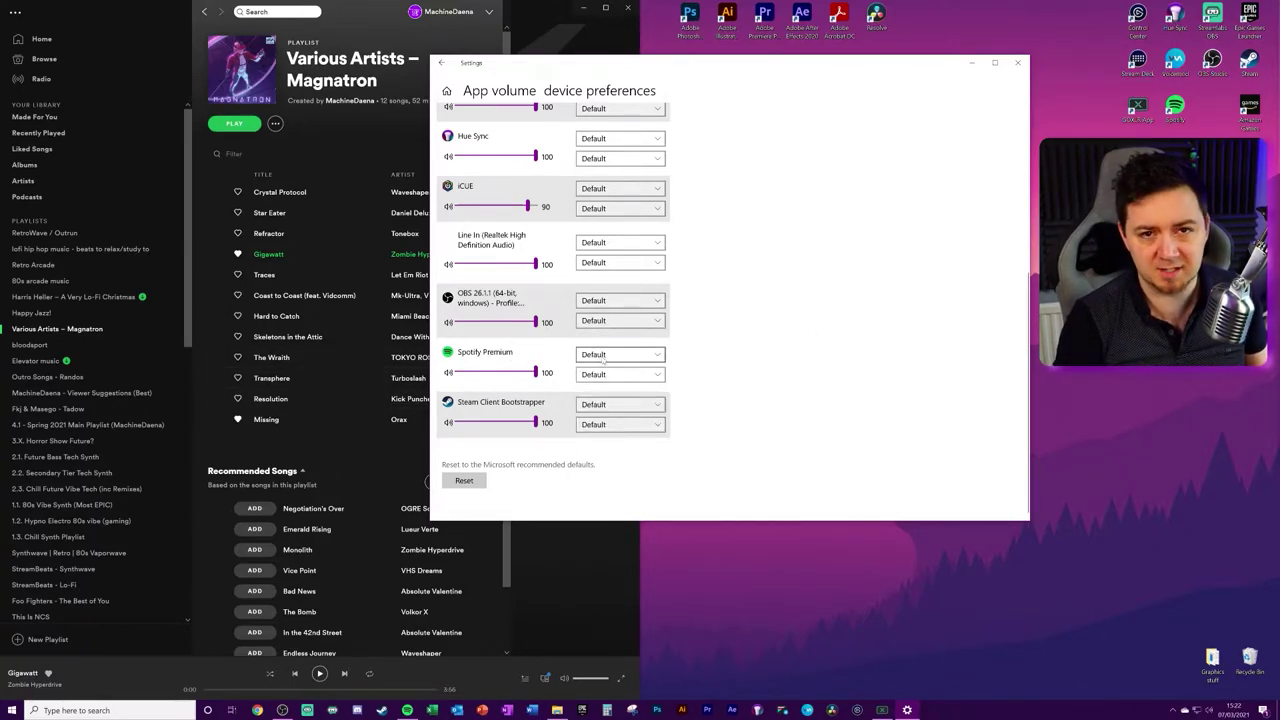
click(603, 357)
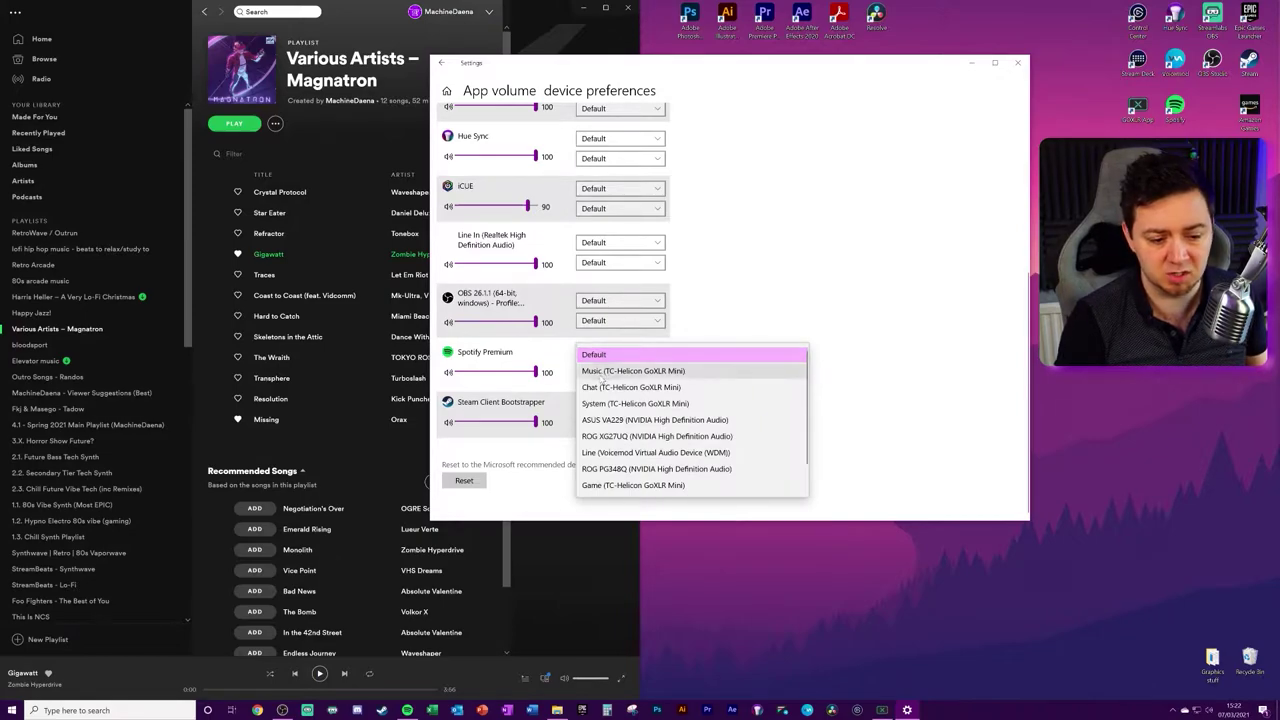
click(600, 372)
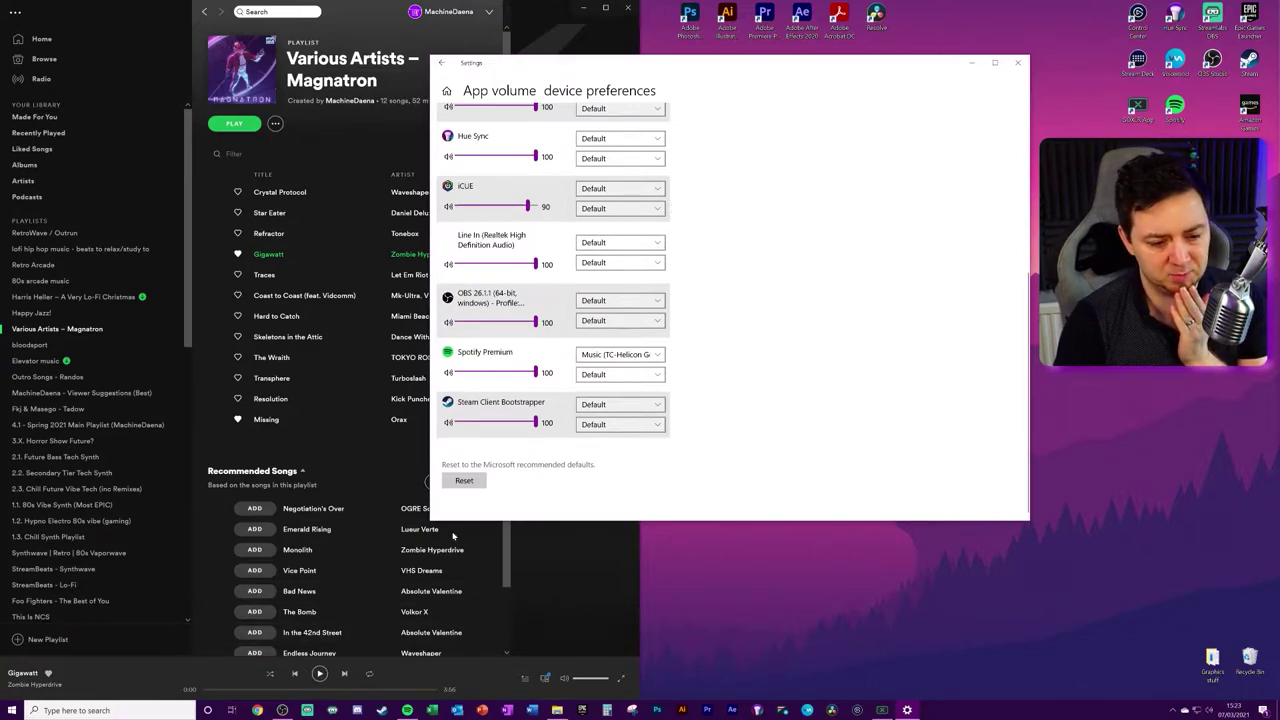
click(319, 675)
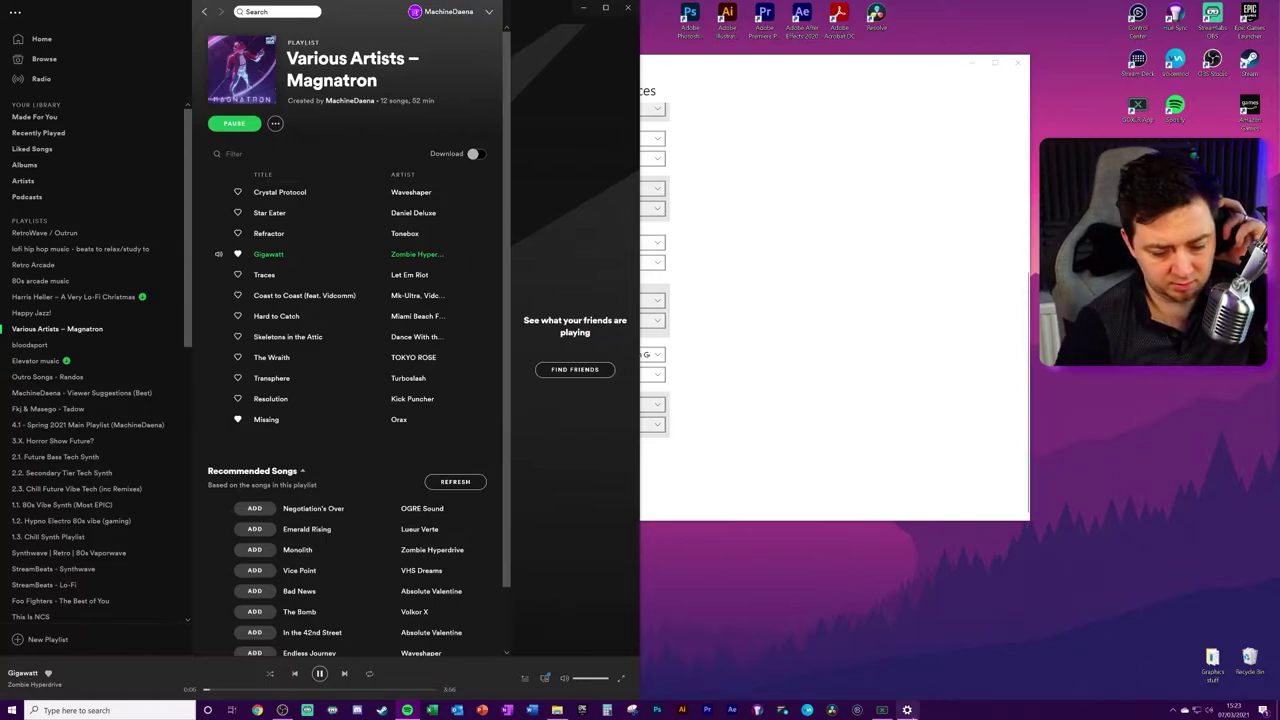
Bring the GoXLR App to the front and show its Routing page.
click(882, 710)
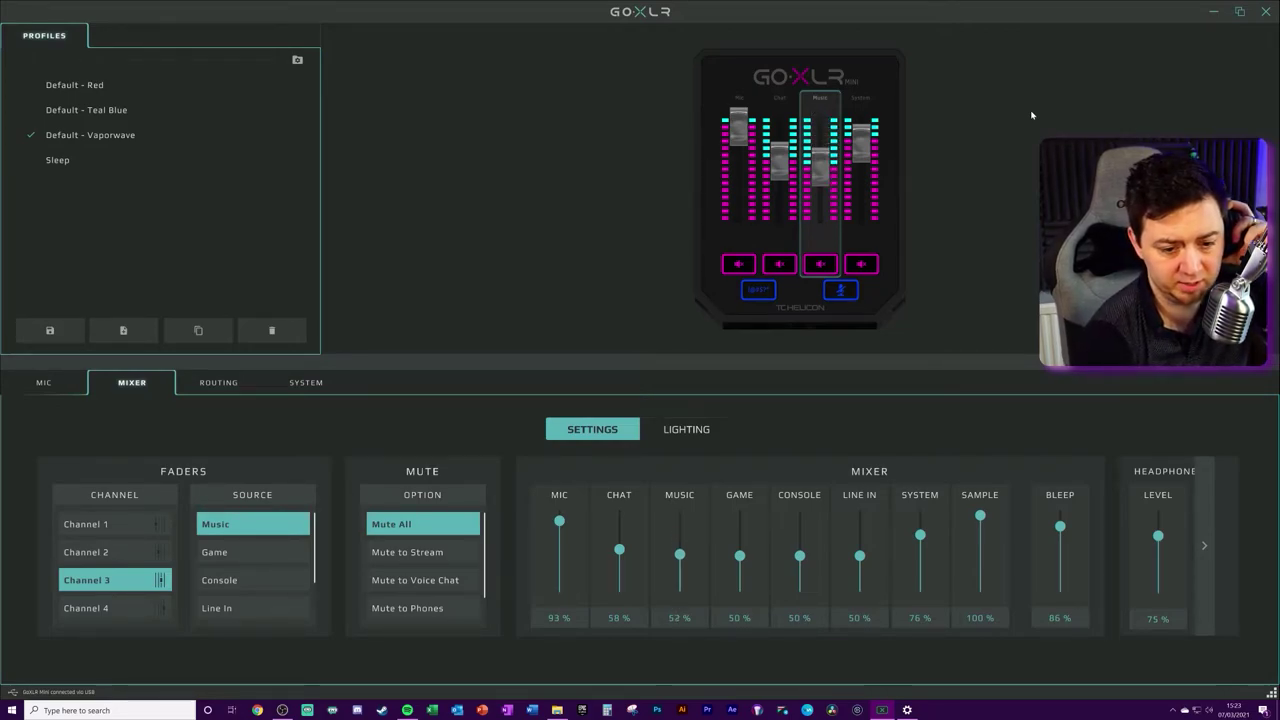
key(alt+Tab)
click(784, 11)
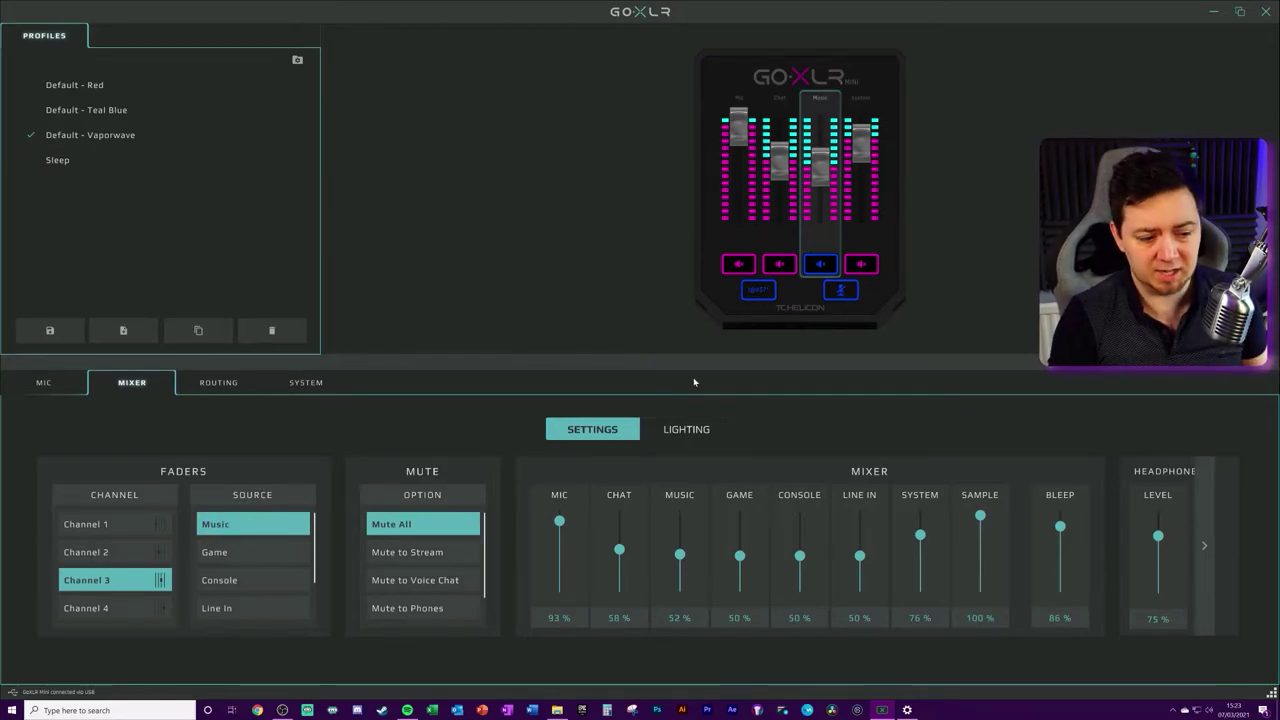
click(216, 388)
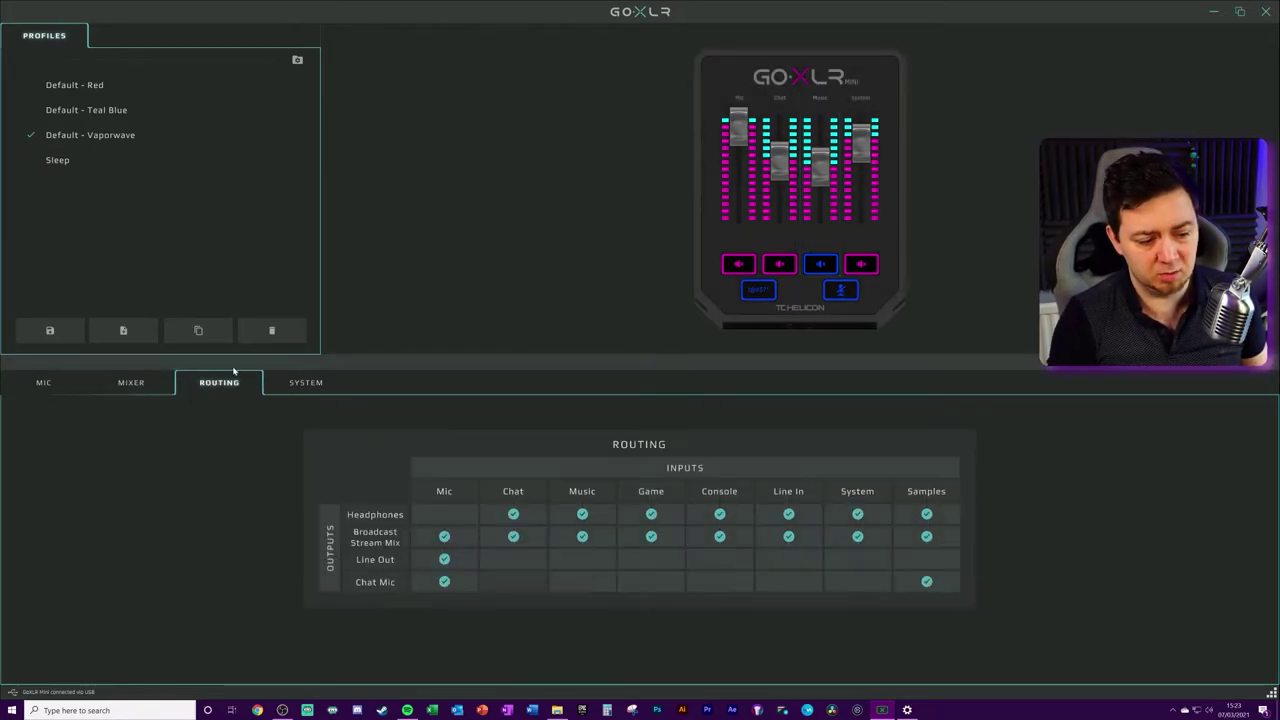
Toggle Music's Headphones and Broadcast Stream Mix routing, ending with both enabled.
click(583, 511)
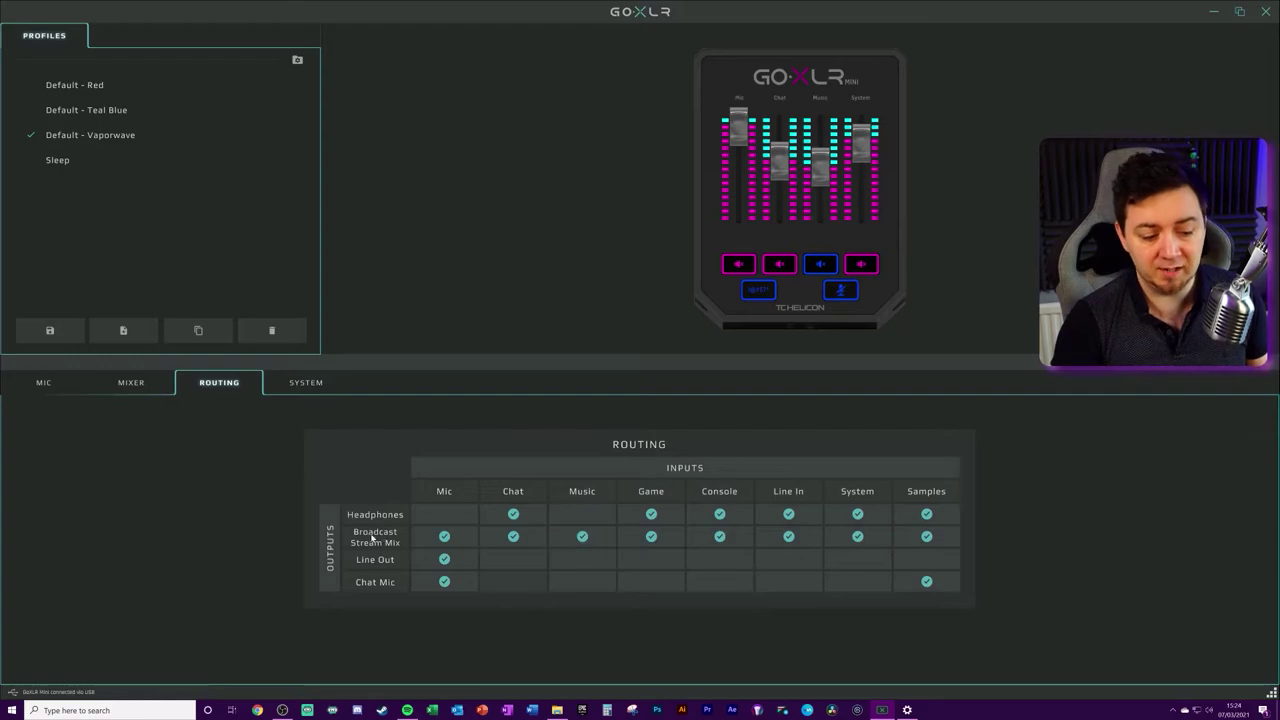
mouse_move(385, 545)
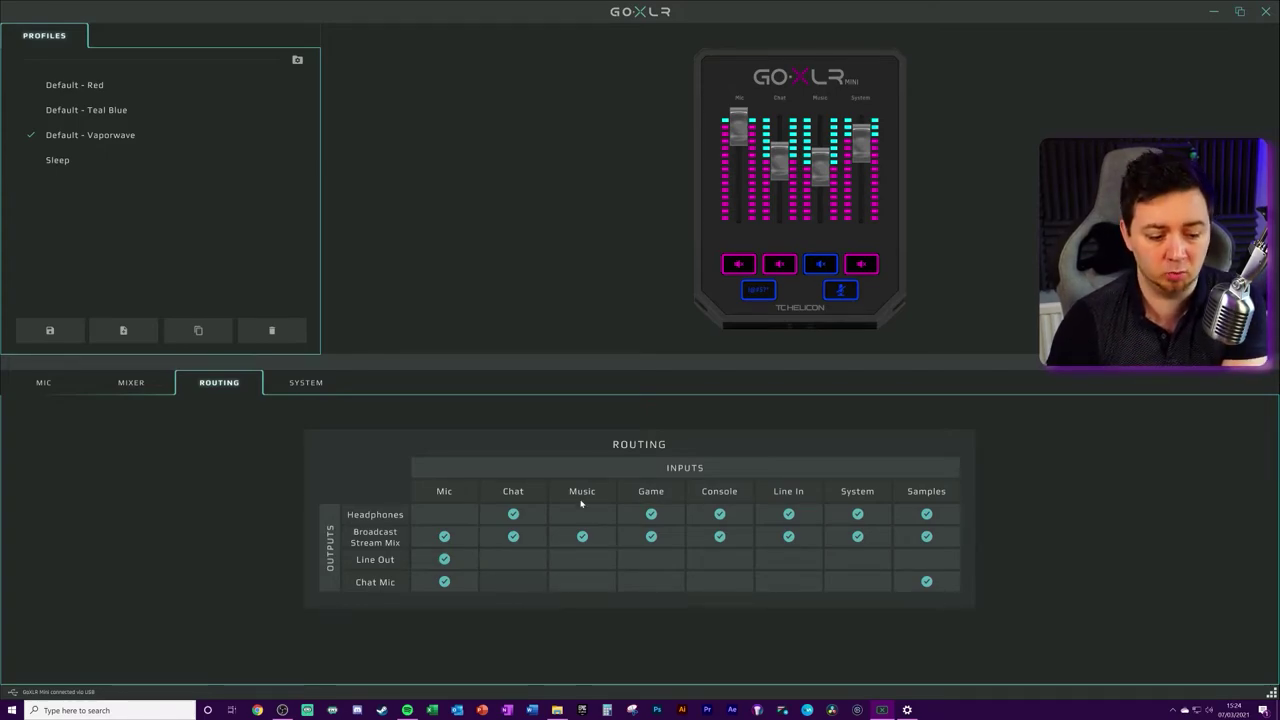
click(582, 514)
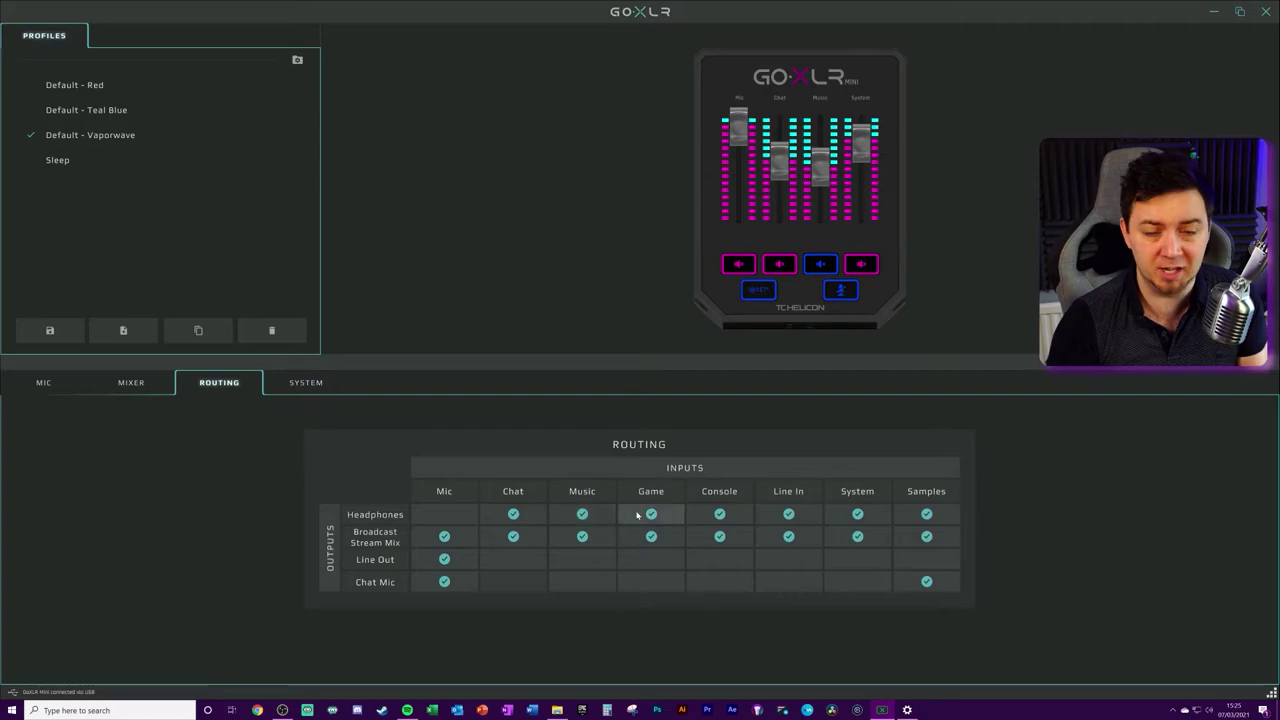
click(582, 537)
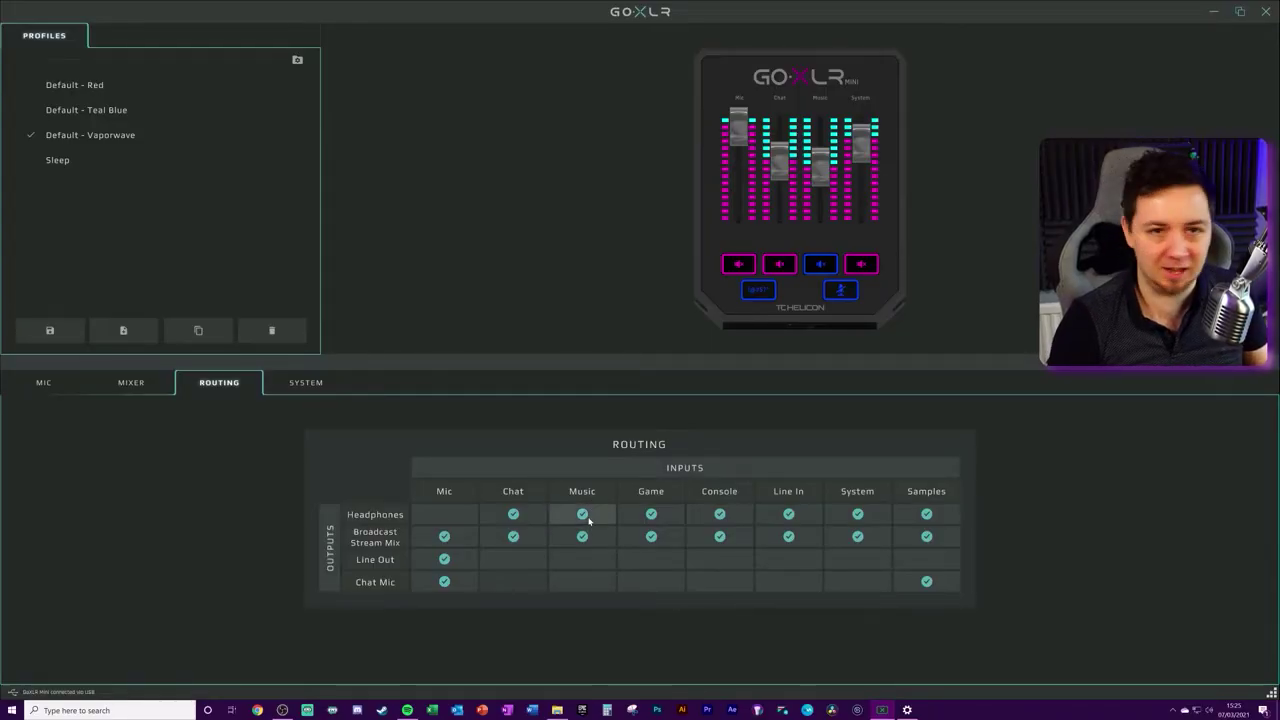
click(820, 200)
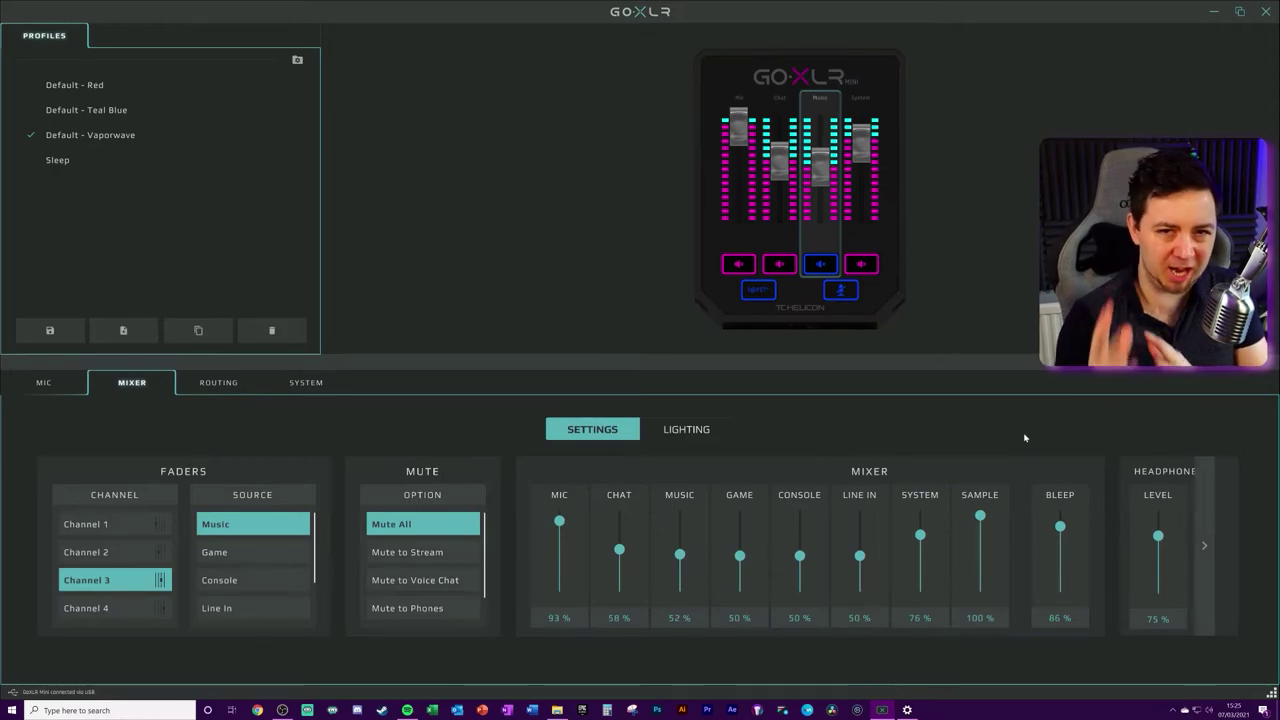